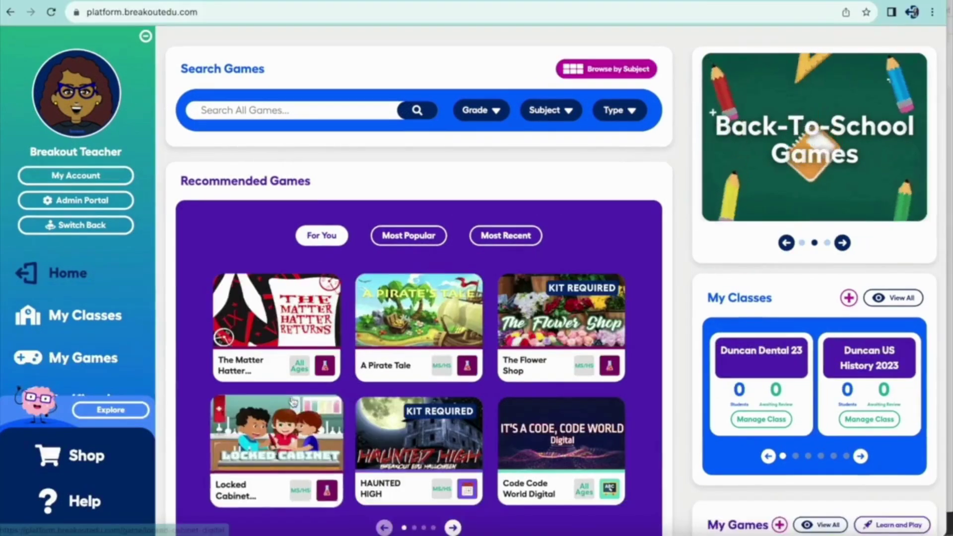
Step: Open My Classes and scroll through cards like Chemistry 201, 5th Grade and Stats 101A
click(85, 323)
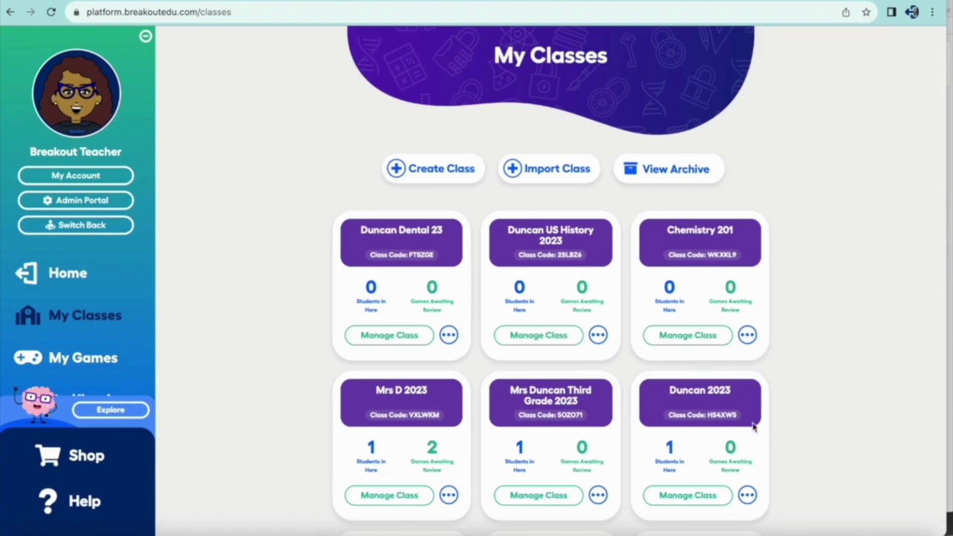
scroll(753, 427, down, 5)
scroll(754, 427, down, 2)
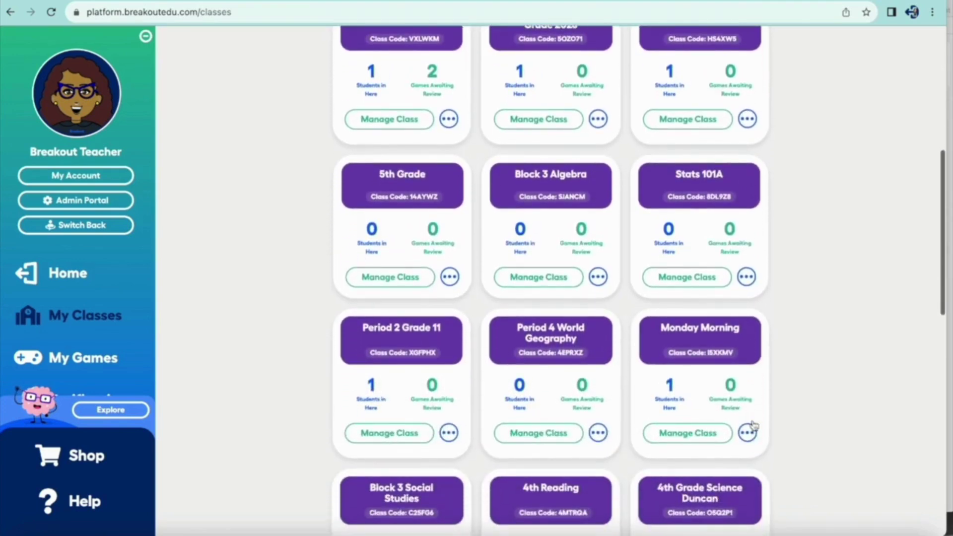
scroll(753, 425, up, 4)
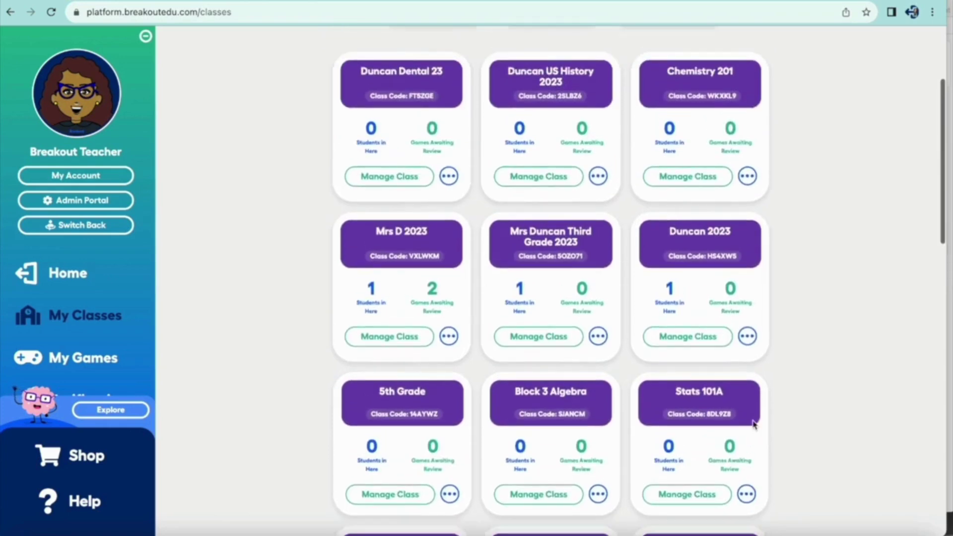
scroll(753, 424, up, 3)
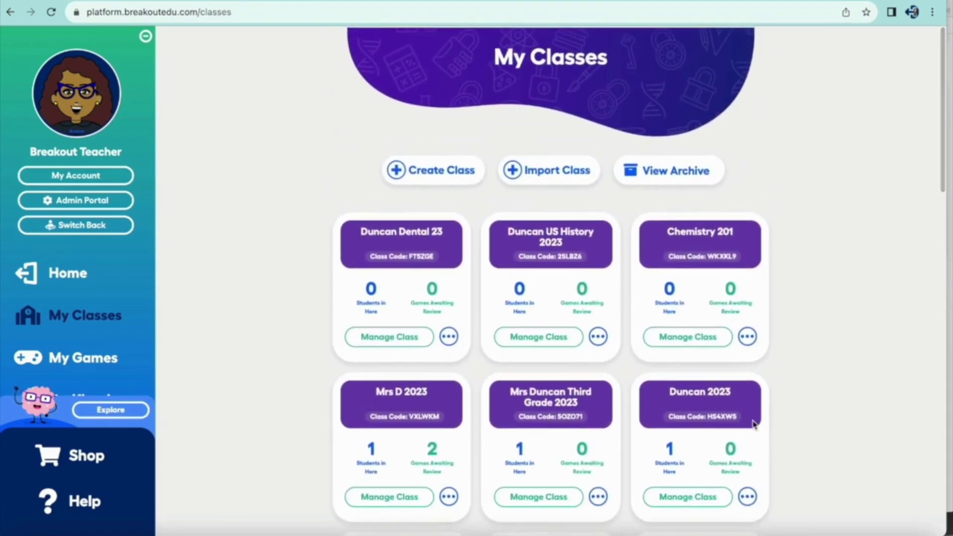
Step: Delete the Chemistry 201 class from its options menu
click(748, 335)
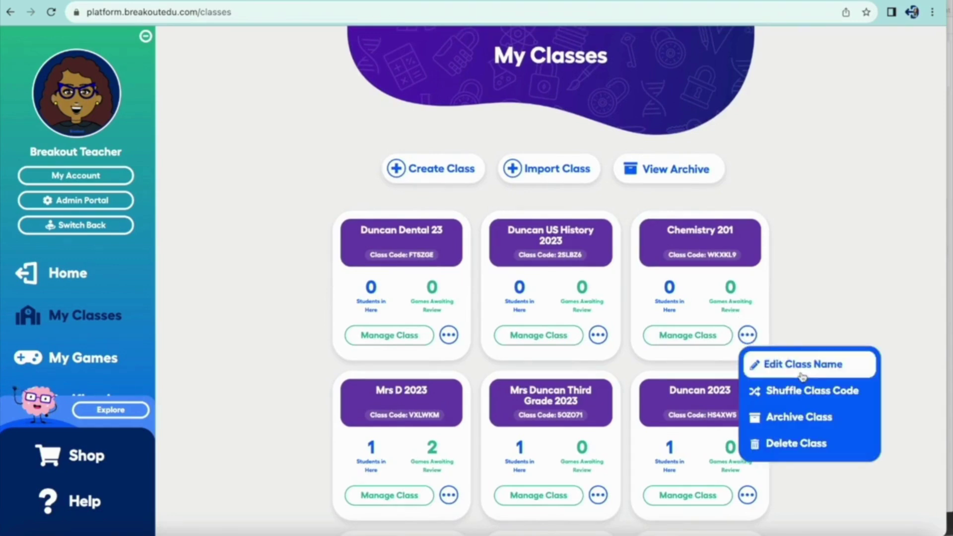
click(840, 446)
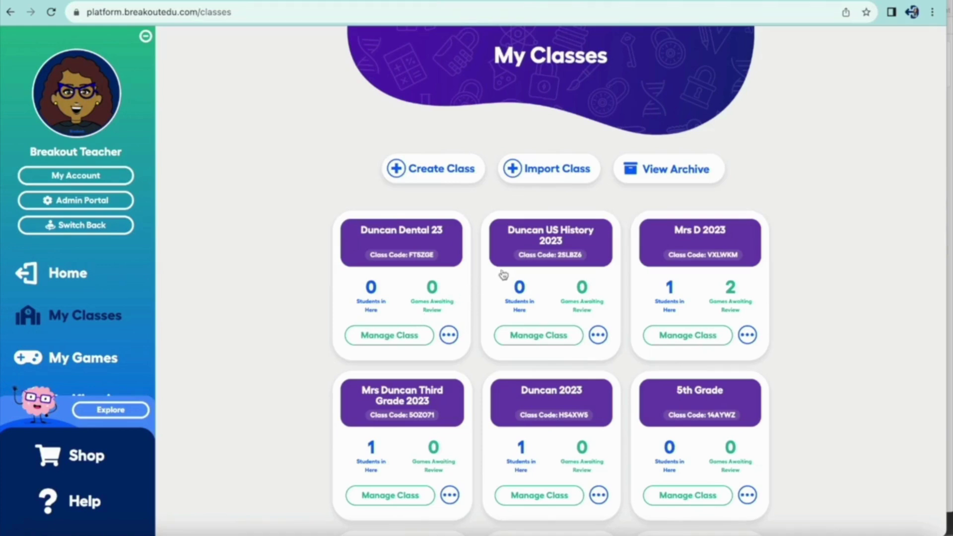
Step: Connect Google Classroom and import only the Duncan Den class
click(558, 180)
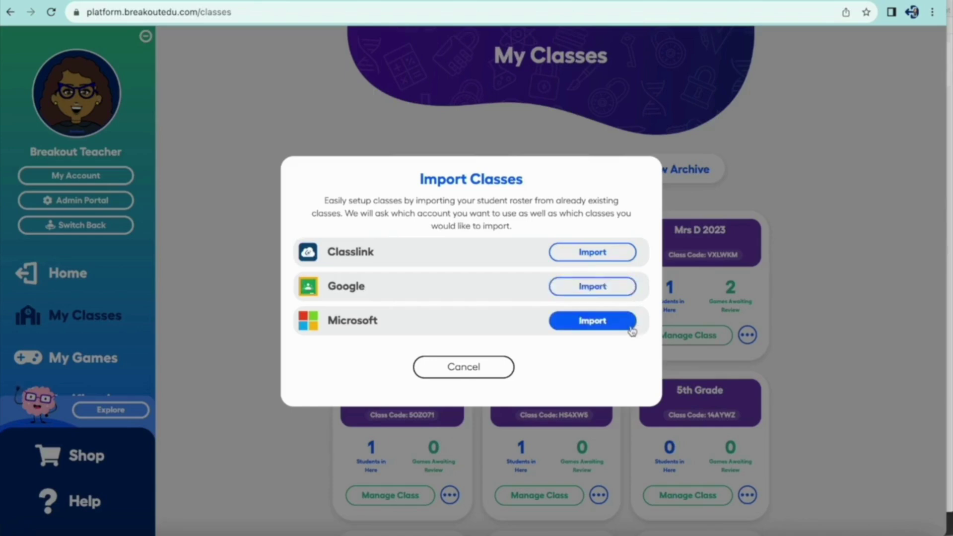
click(616, 292)
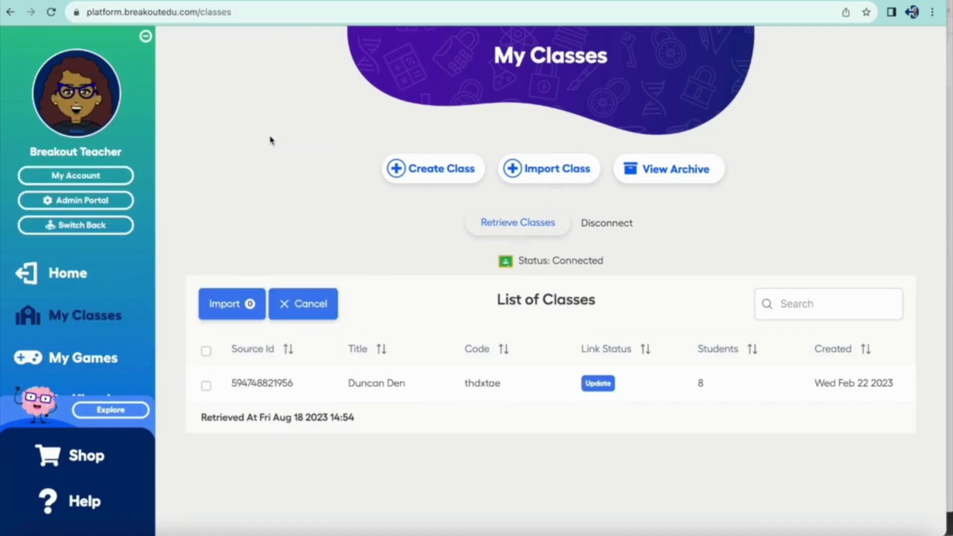
click(599, 386)
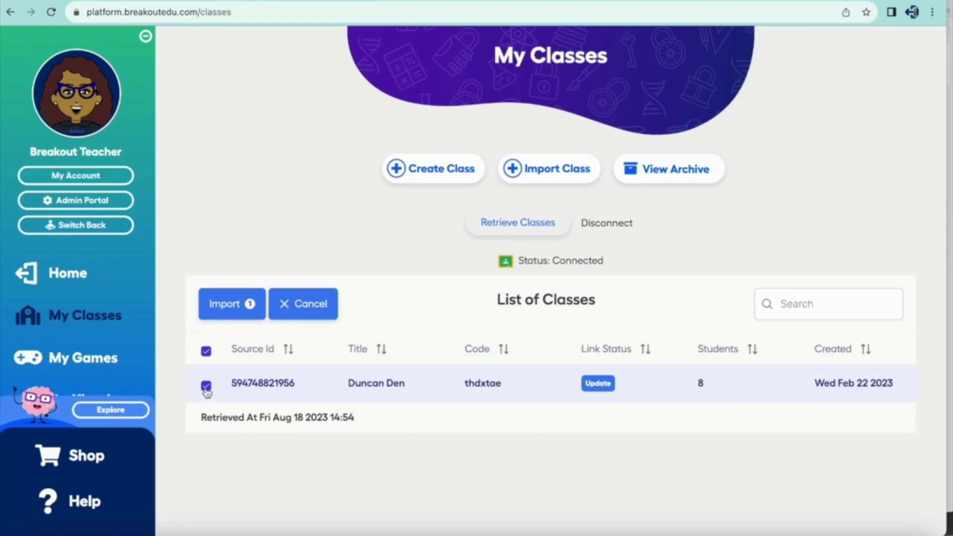
click(232, 304)
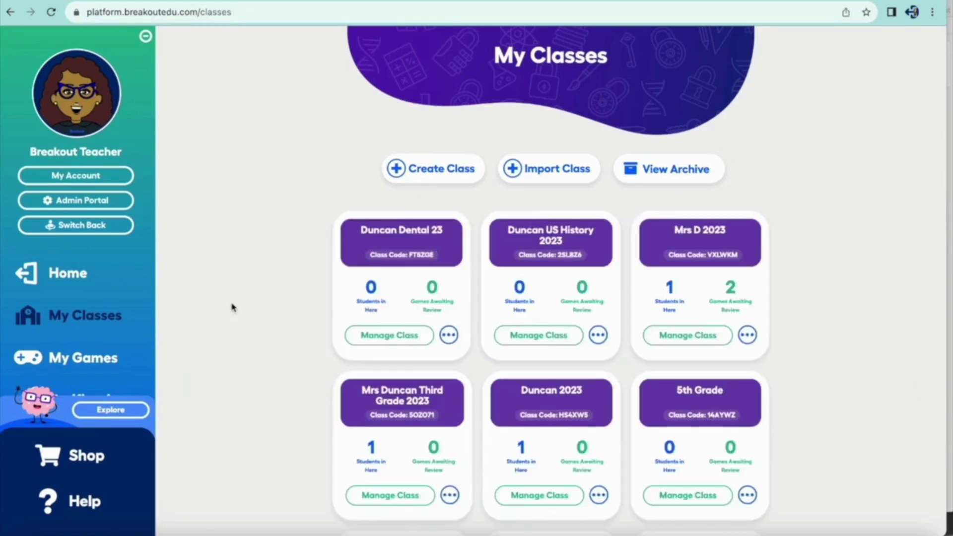
scroll(387, 432, down, 6)
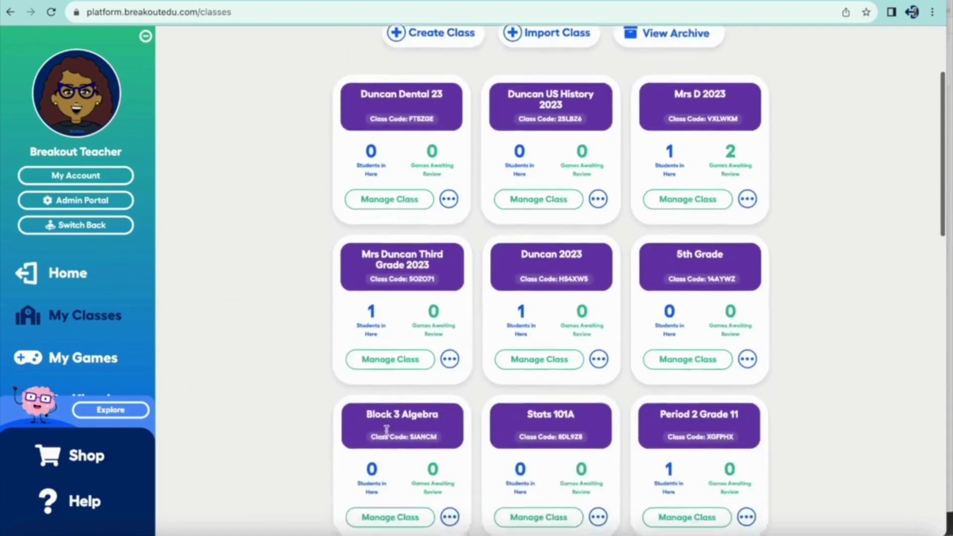
scroll(388, 431, down, 6)
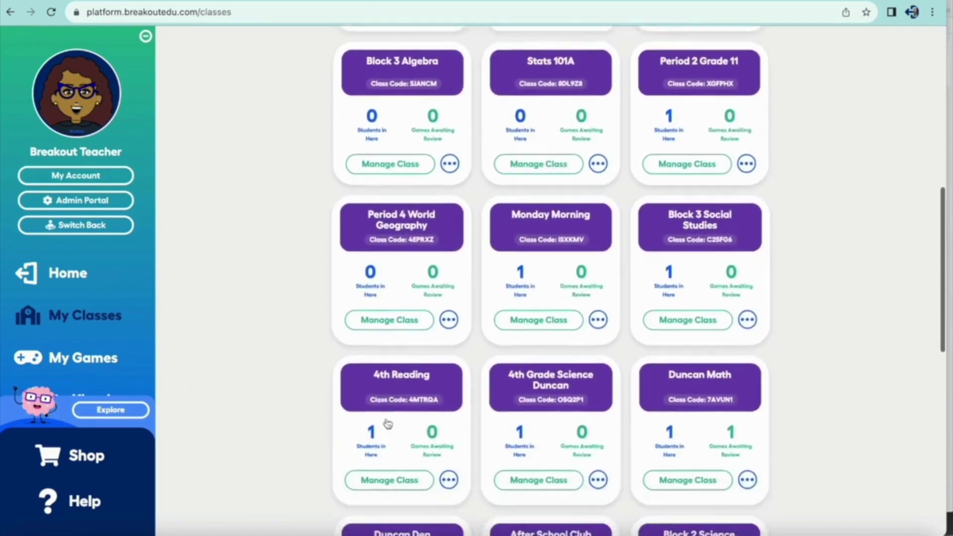
scroll(387, 419, down, 3)
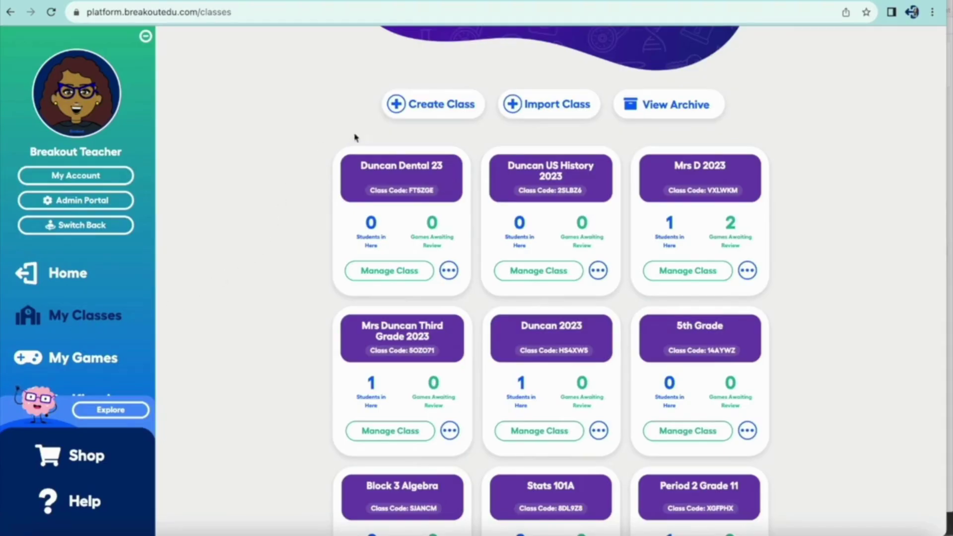
Step: Create and save a new class named '2nd Block Science'
click(461, 110)
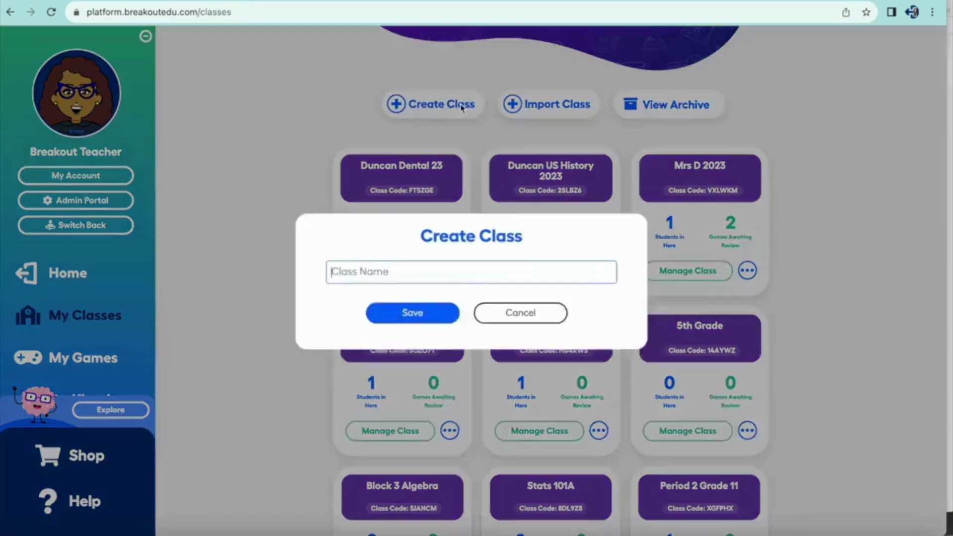
click(377, 270)
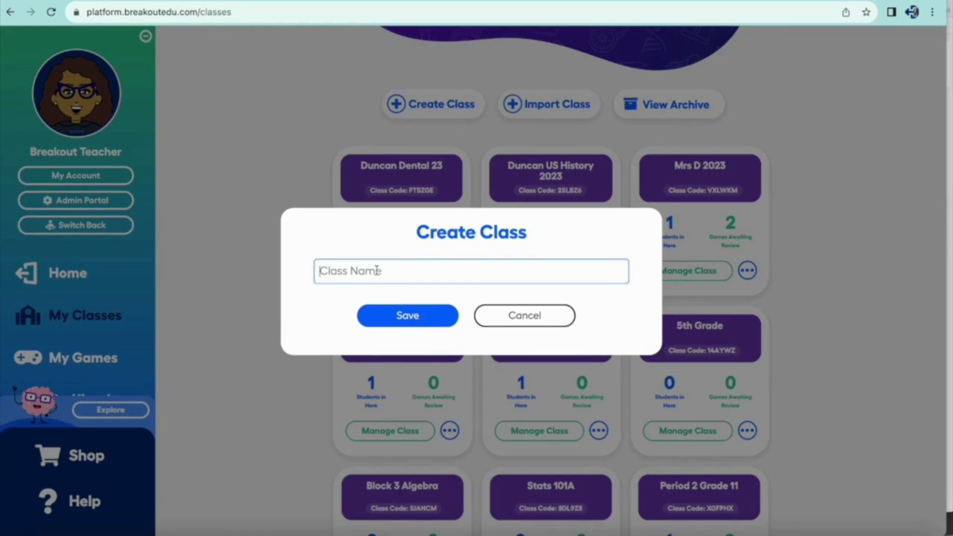
text(2nd Block Science)
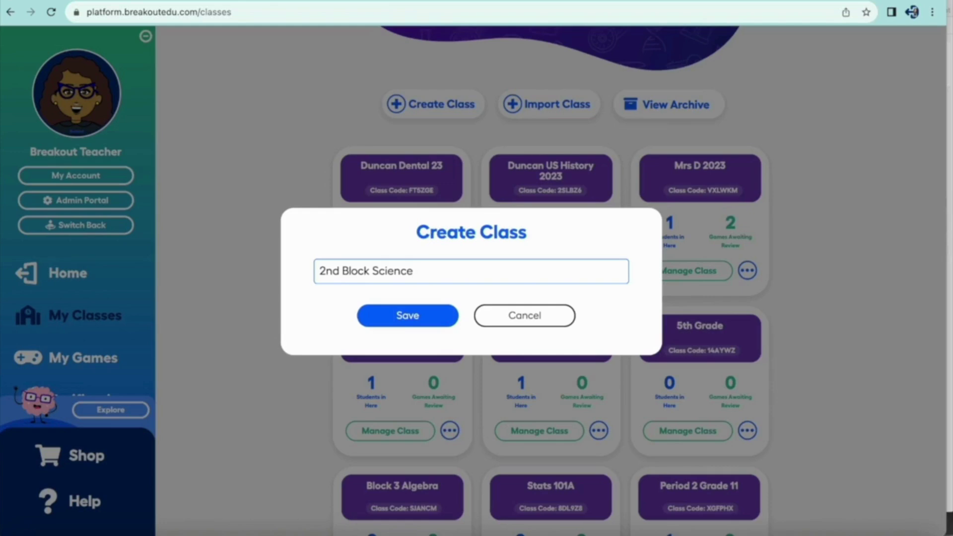
click(439, 322)
click(438, 321)
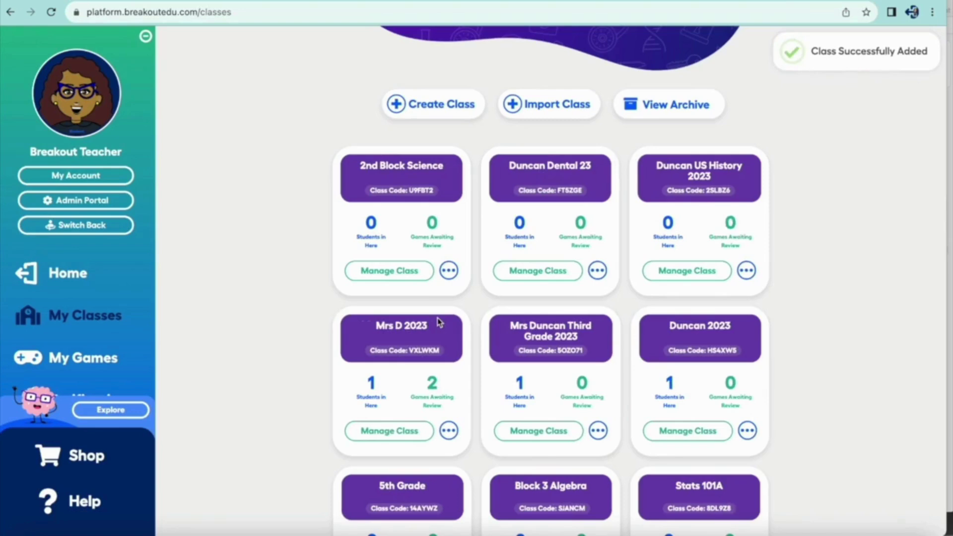
click(406, 277)
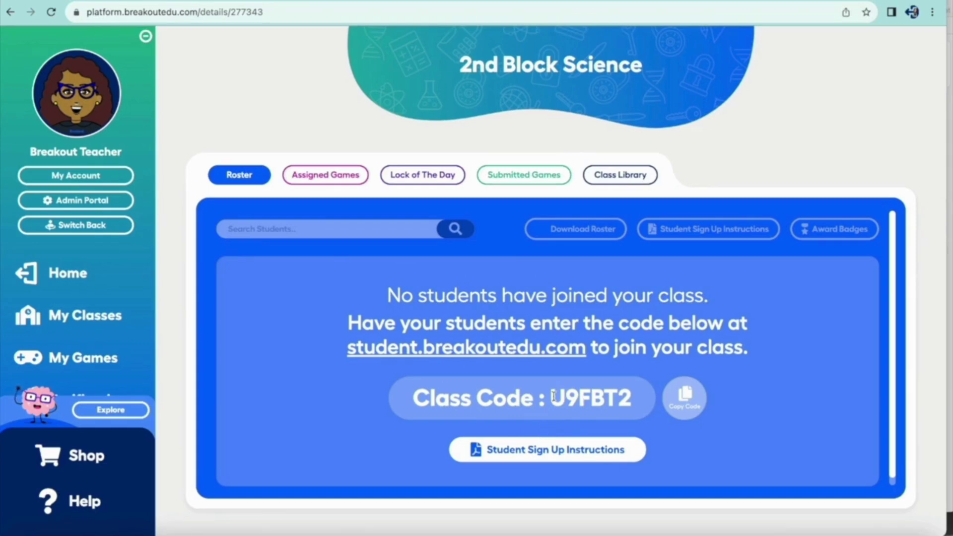
drag(553, 397, 628, 398)
key(ctrl+c)
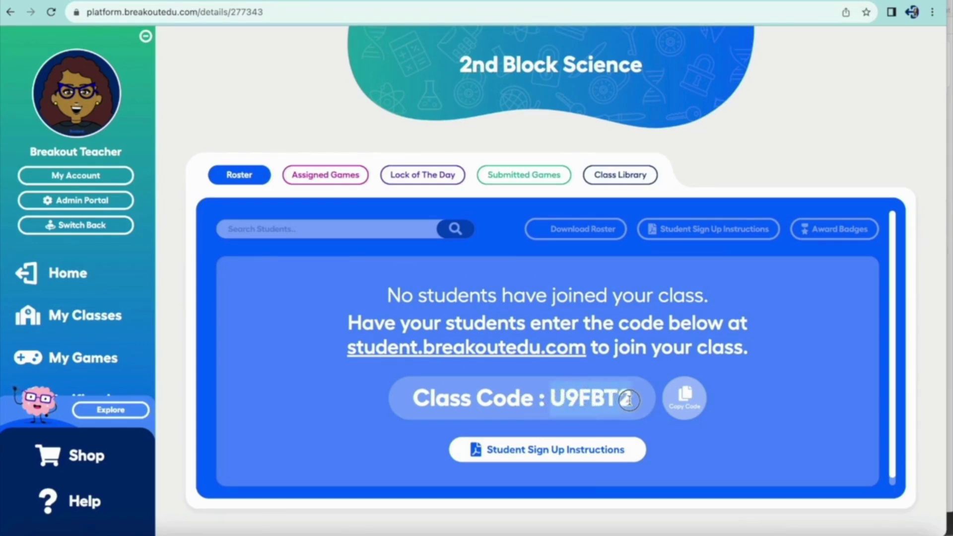
click(681, 402)
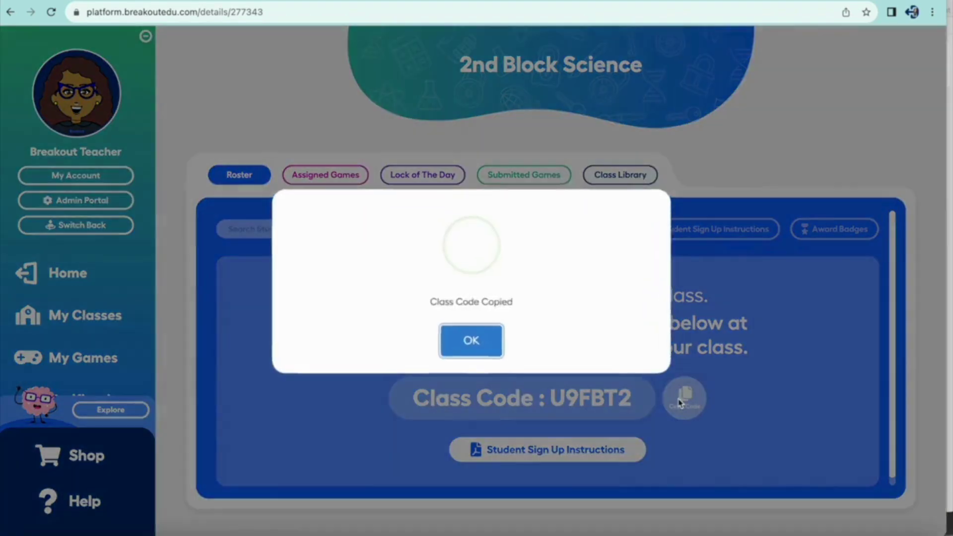
click(472, 338)
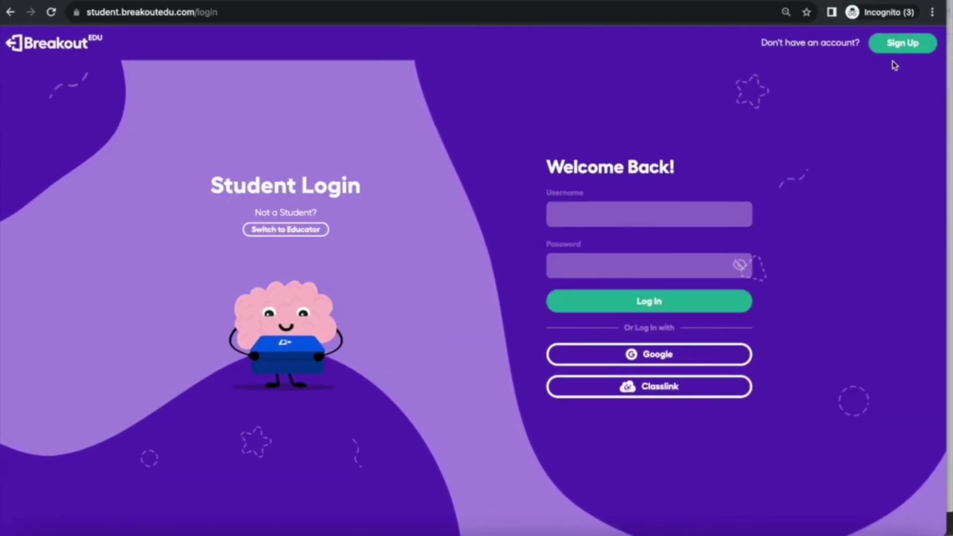
Step: Paste class code U9FBT2 into the Class Code field of the student Sign Up form
click(904, 43)
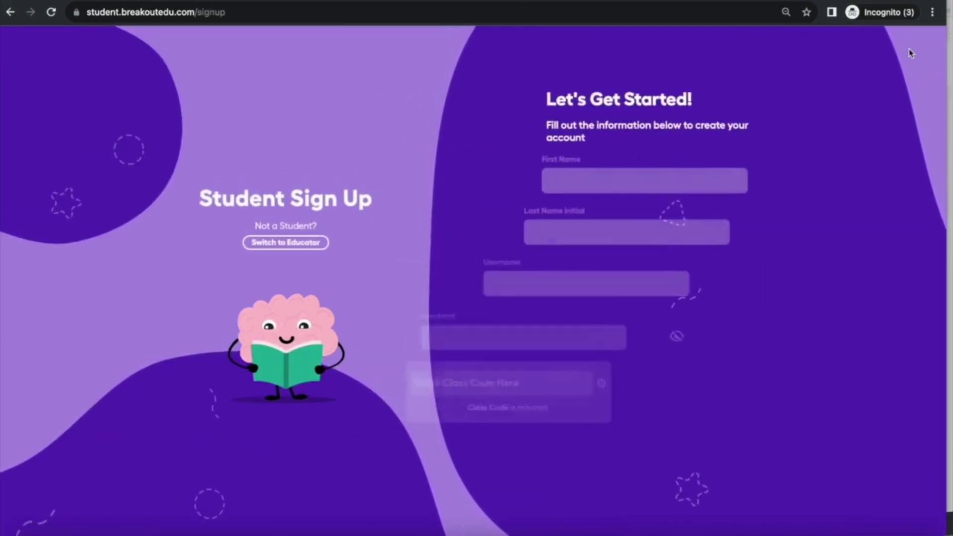
click(631, 387)
key(ctrl+v)
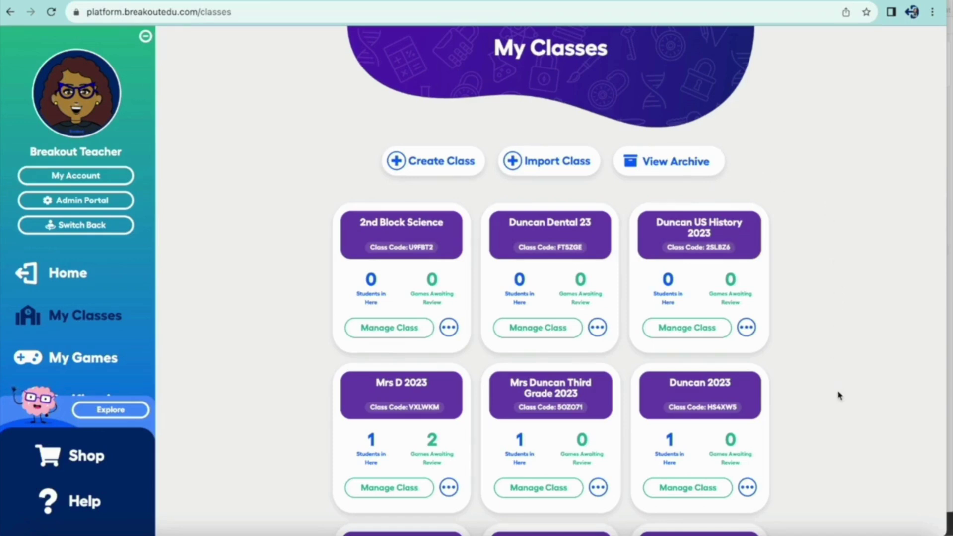
Step: Scroll down to the First Period card and open its four-student roster
scroll(838, 395, down, 4)
scroll(838, 395, down, 6)
scroll(838, 395, down, 3)
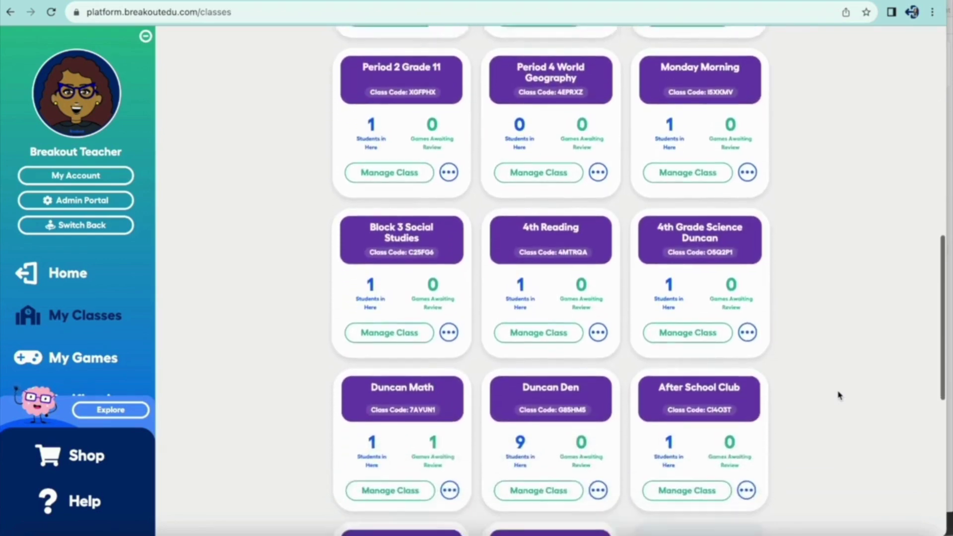
scroll(838, 396, down, 1)
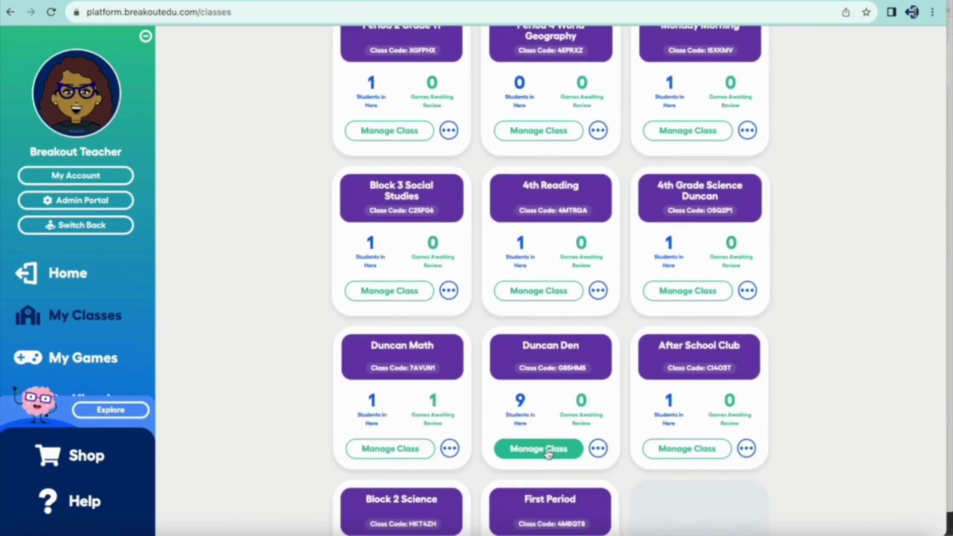
scroll(548, 454, down, 2)
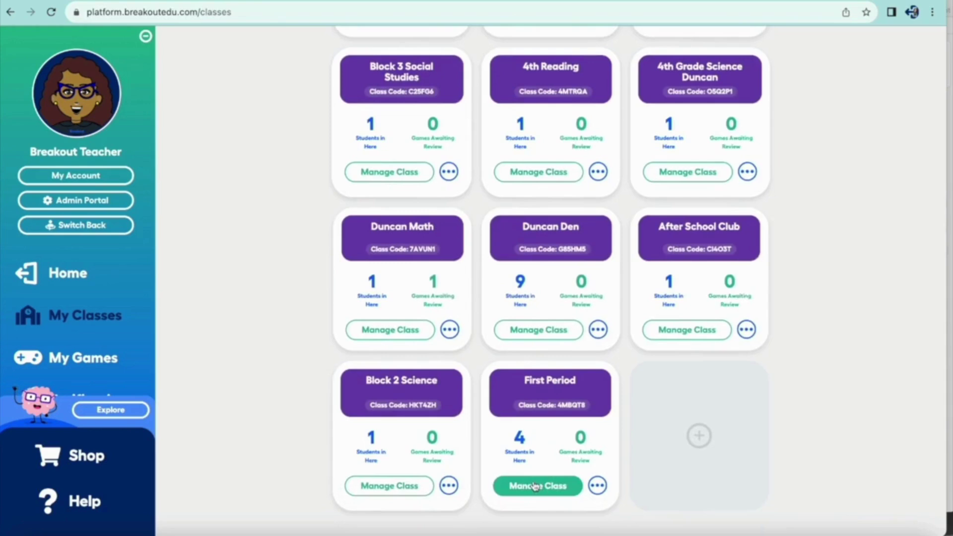
click(536, 485)
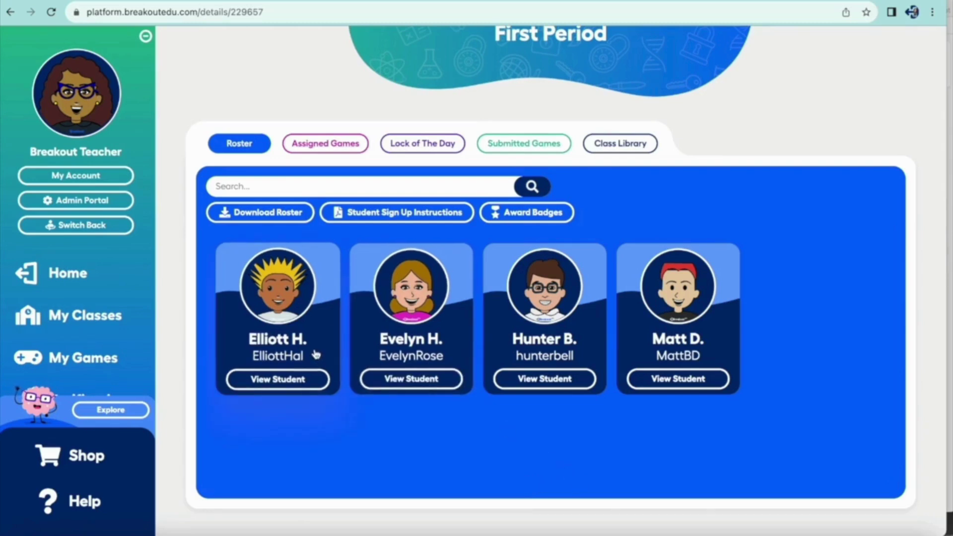
click(547, 381)
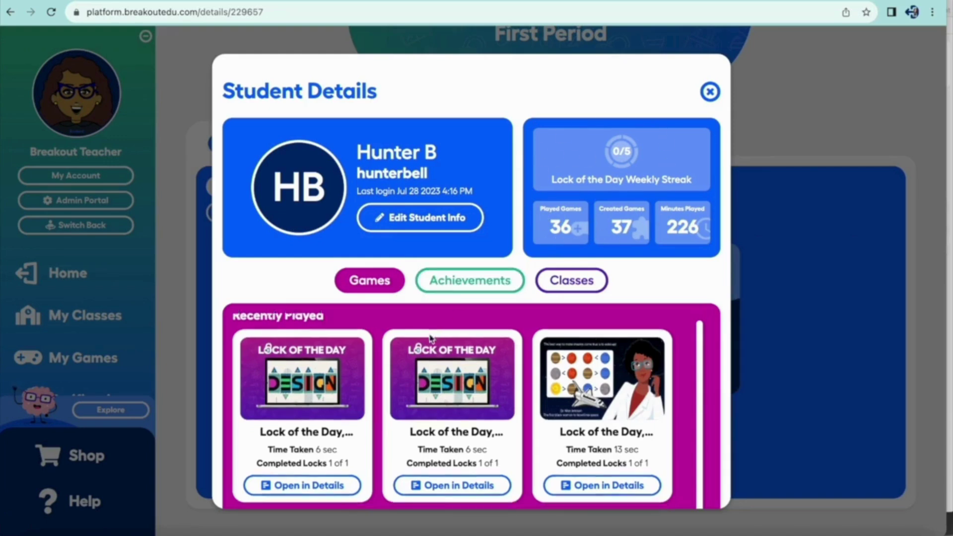
scroll(426, 348, down, 2)
scroll(447, 328, up, 2)
click(477, 281)
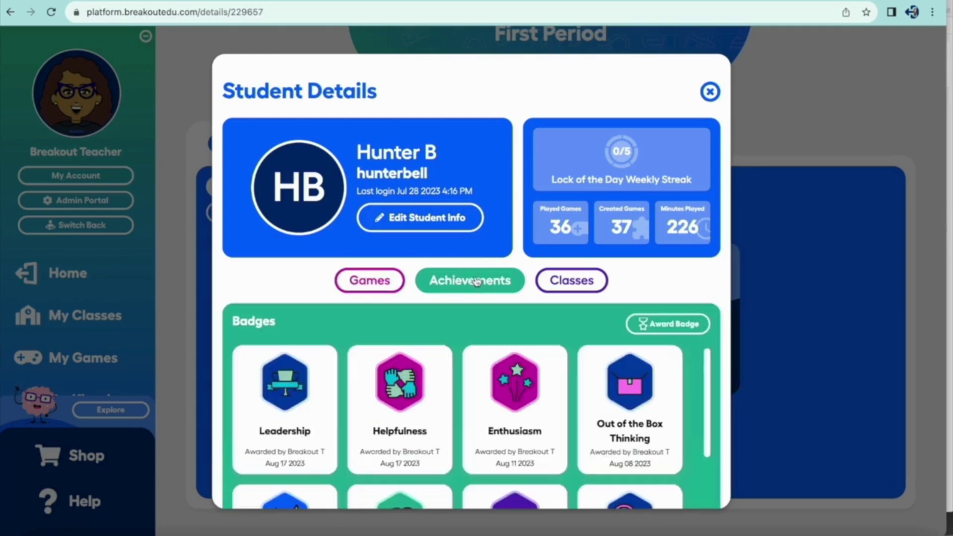
scroll(471, 387, down, 4)
scroll(470, 388, down, 2)
scroll(471, 387, up, 4)
key(Escape)
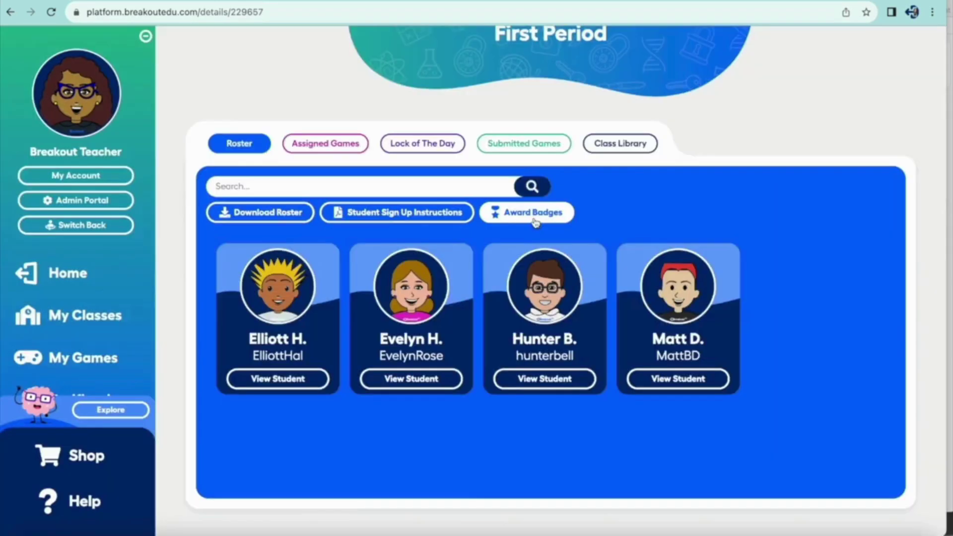
click(535, 222)
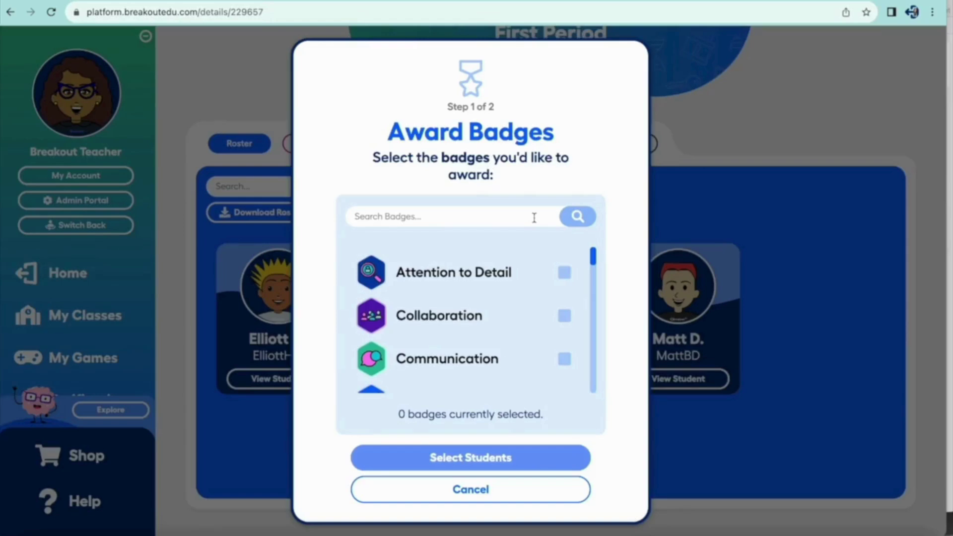
scroll(527, 294, down, 3)
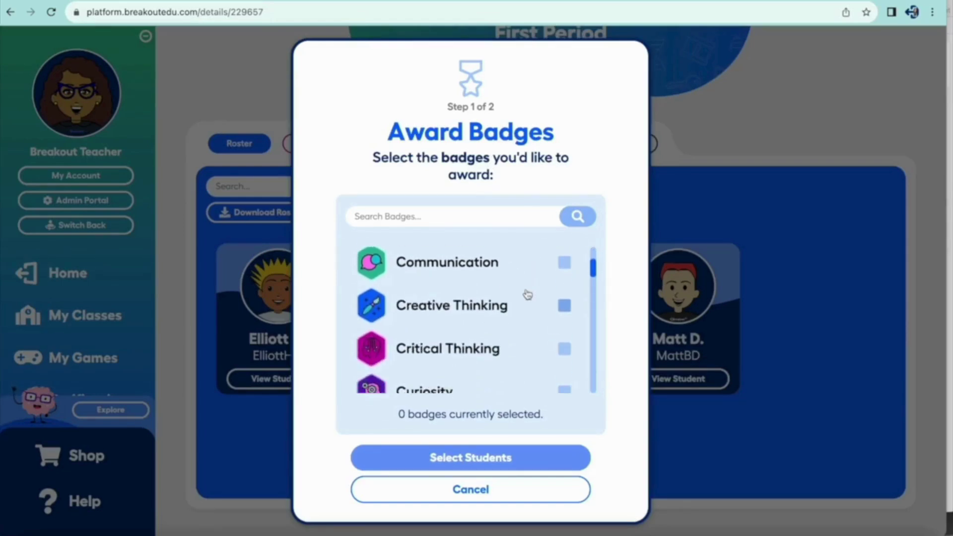
scroll(528, 295, down, 1)
scroll(527, 295, down, 1)
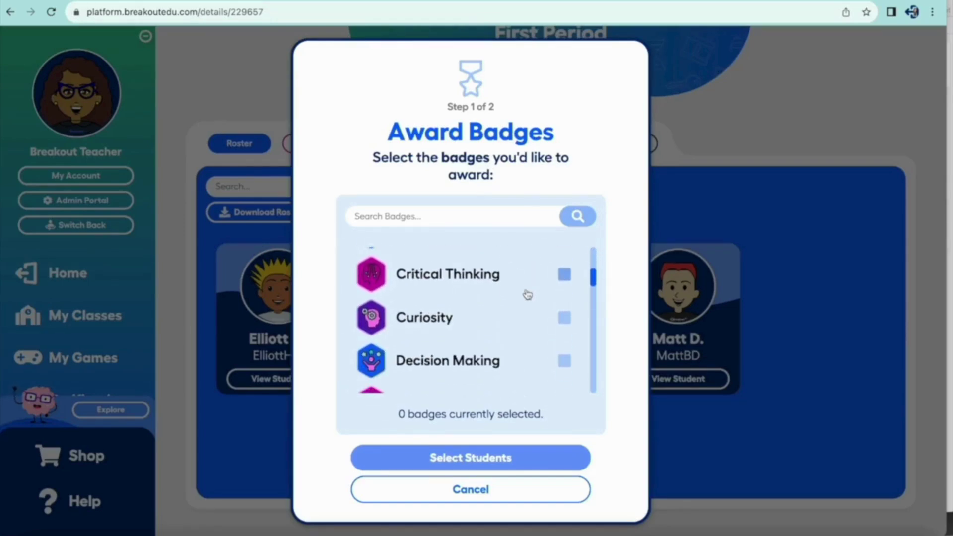
click(471, 488)
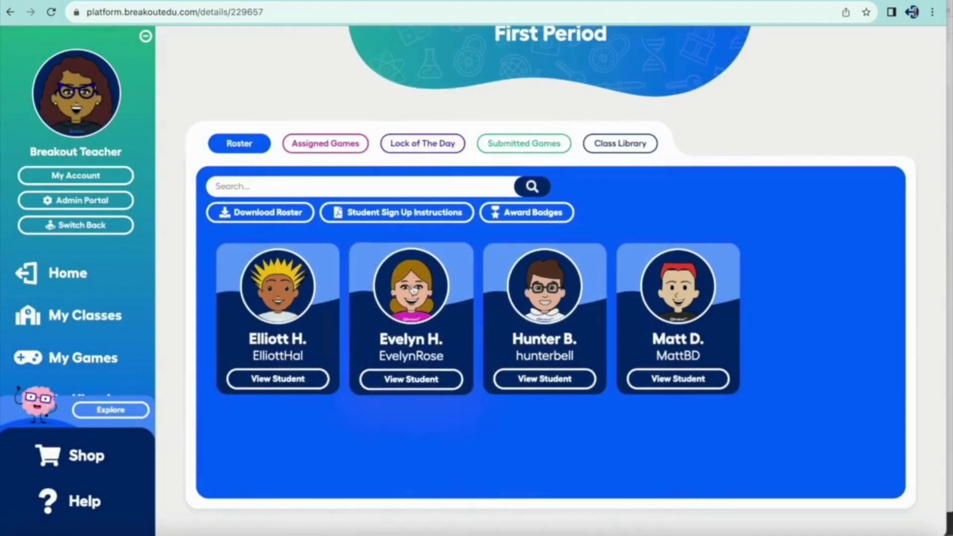
Step: View First Period's Assigned Games, Lock of the Day, Submitted Games, then Class Library tabs
click(341, 147)
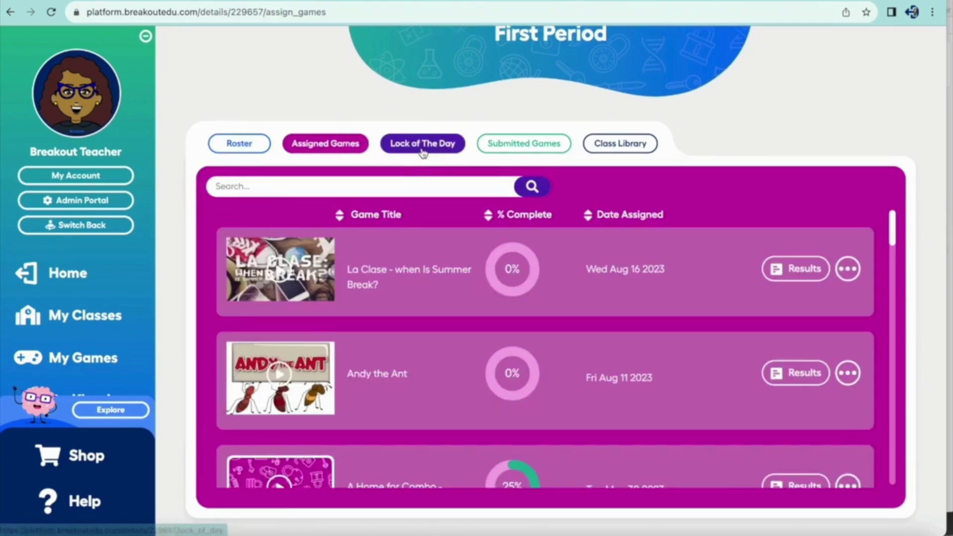
click(422, 148)
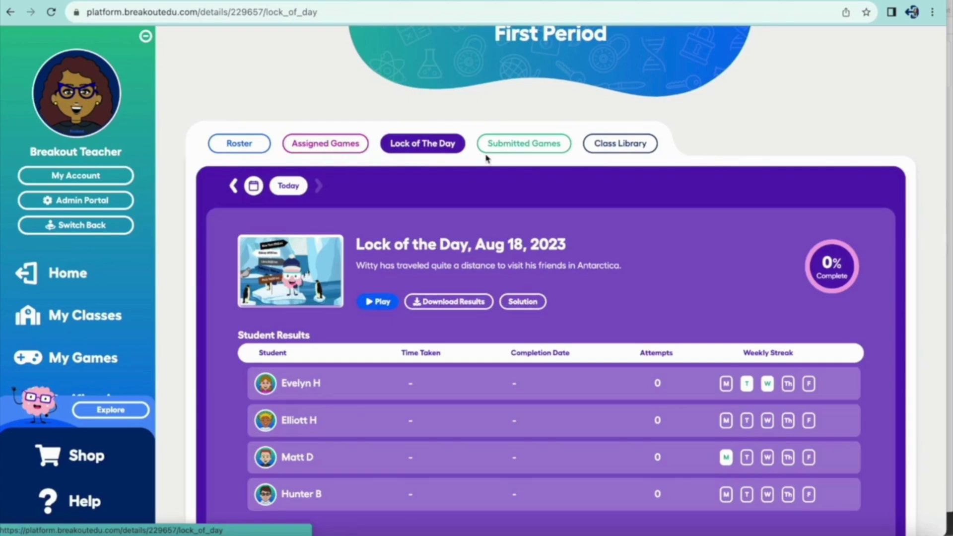
click(529, 148)
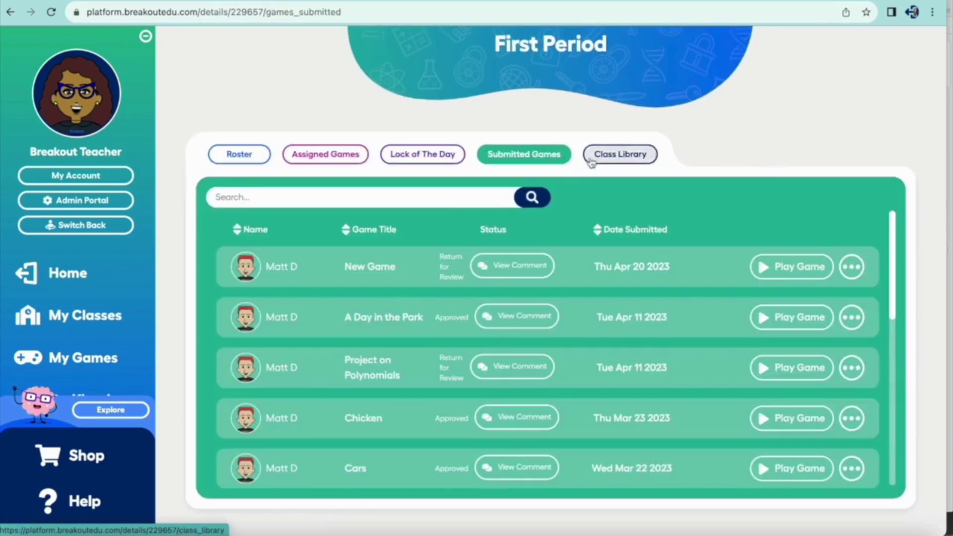
click(611, 158)
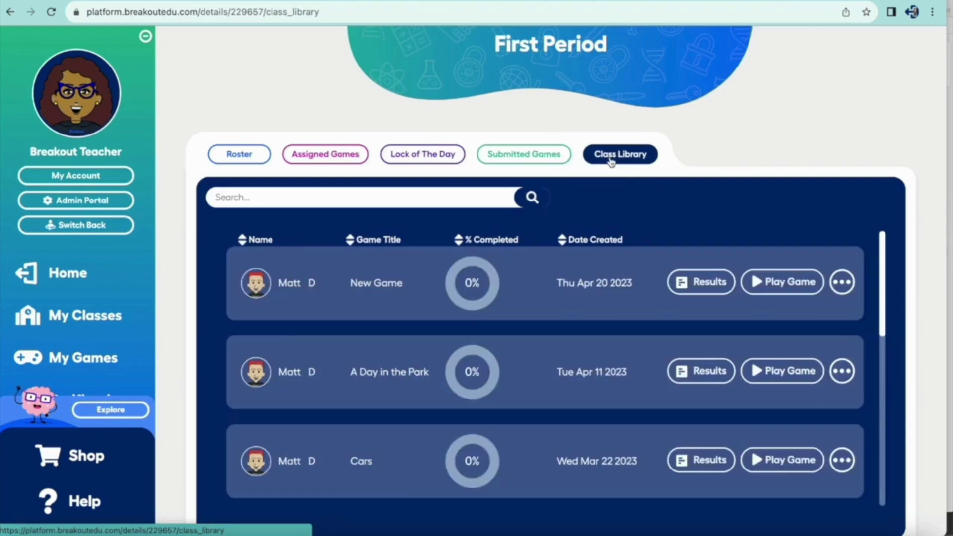